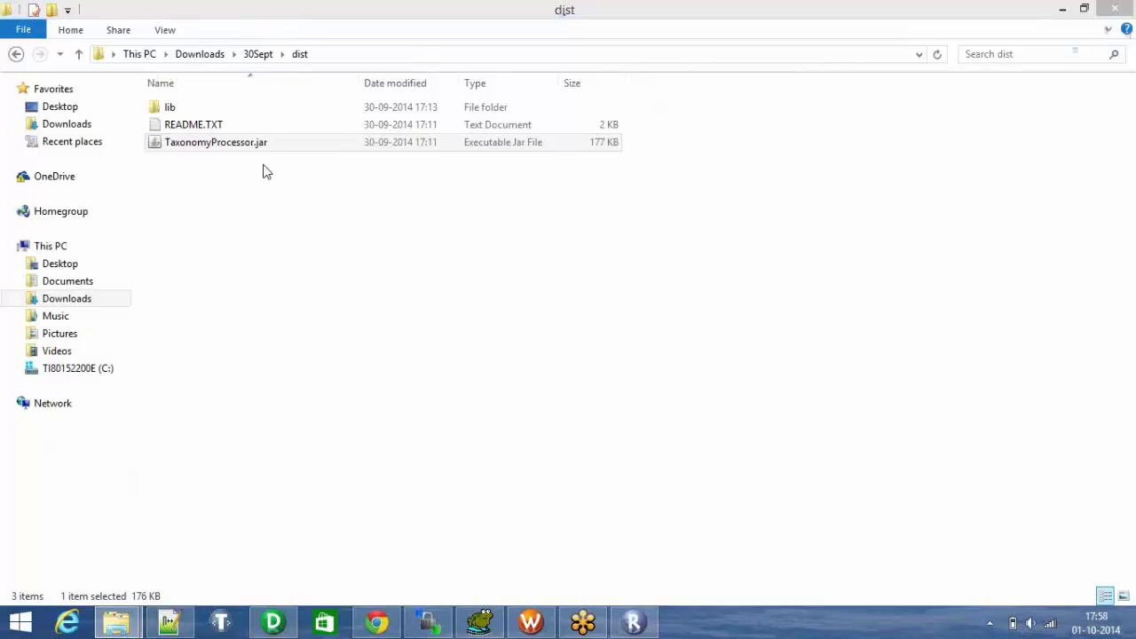
# - Launch TaxonomyProcessor.jar and generate the XBRL data model from finrep_con_gaap.xsd into the C:\xbrl_demo output directory
pyautogui.click(241, 149)
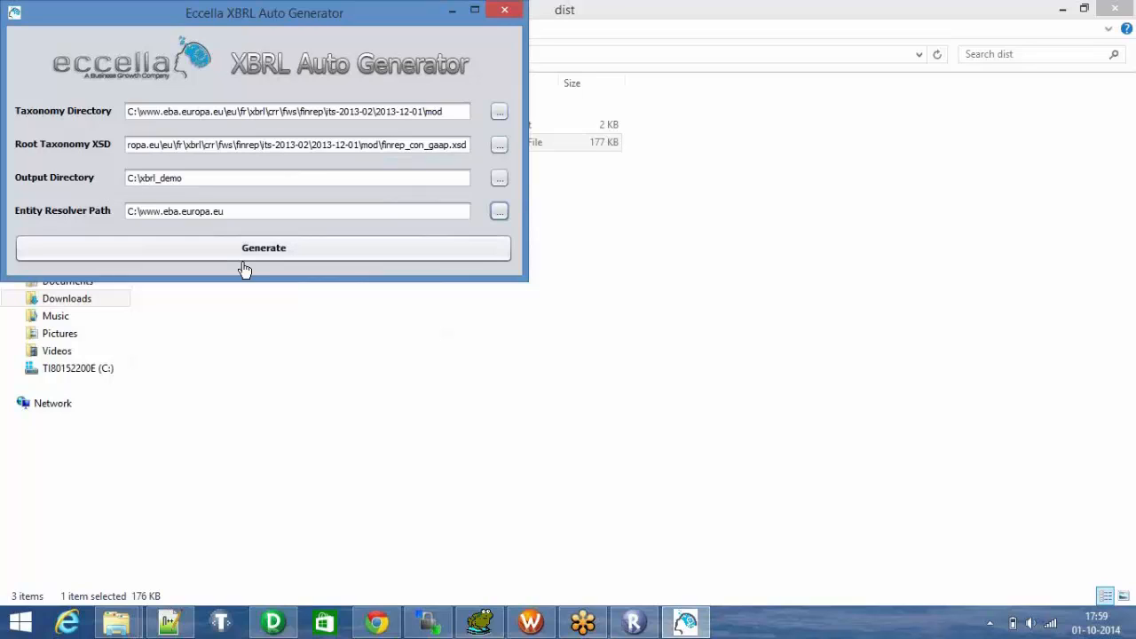
pyautogui.click(293, 251)
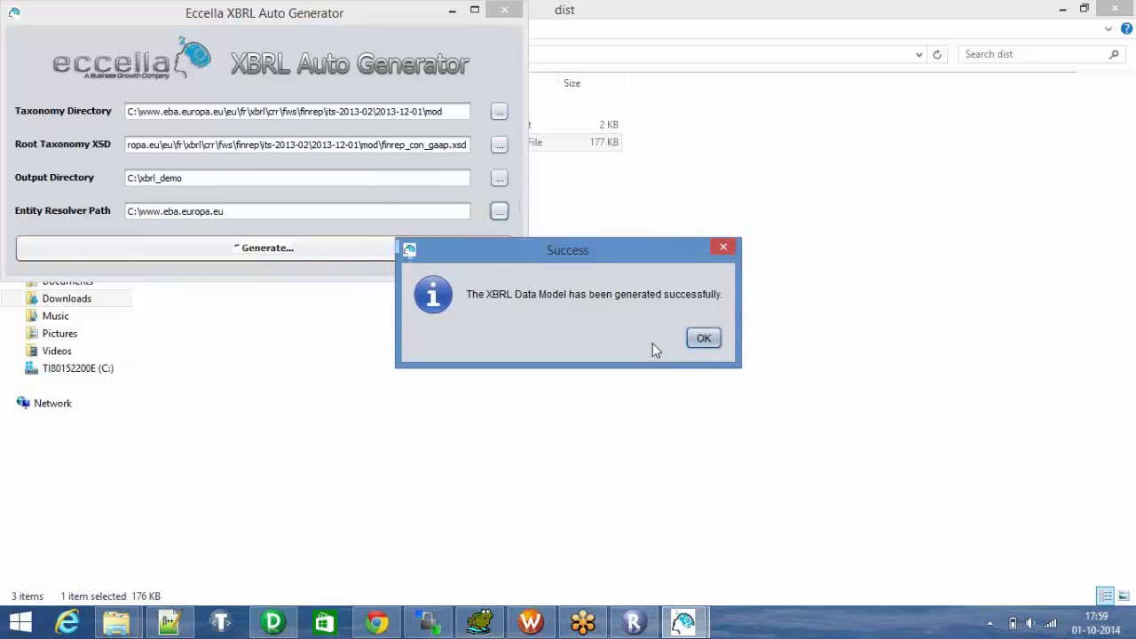
pyautogui.click(704, 339)
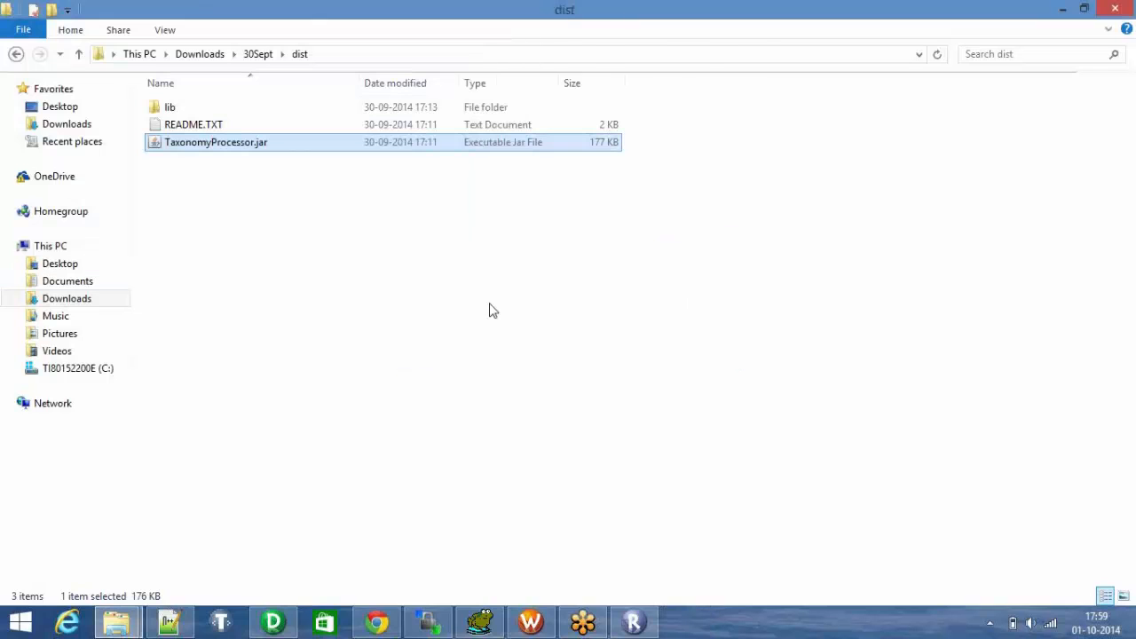
# - Bring up the xbrl_demo output folder and locate the generated Rend_DDL.sql and DDL.sql scripts
pyautogui.click(117, 622)
pyautogui.click(68, 548)
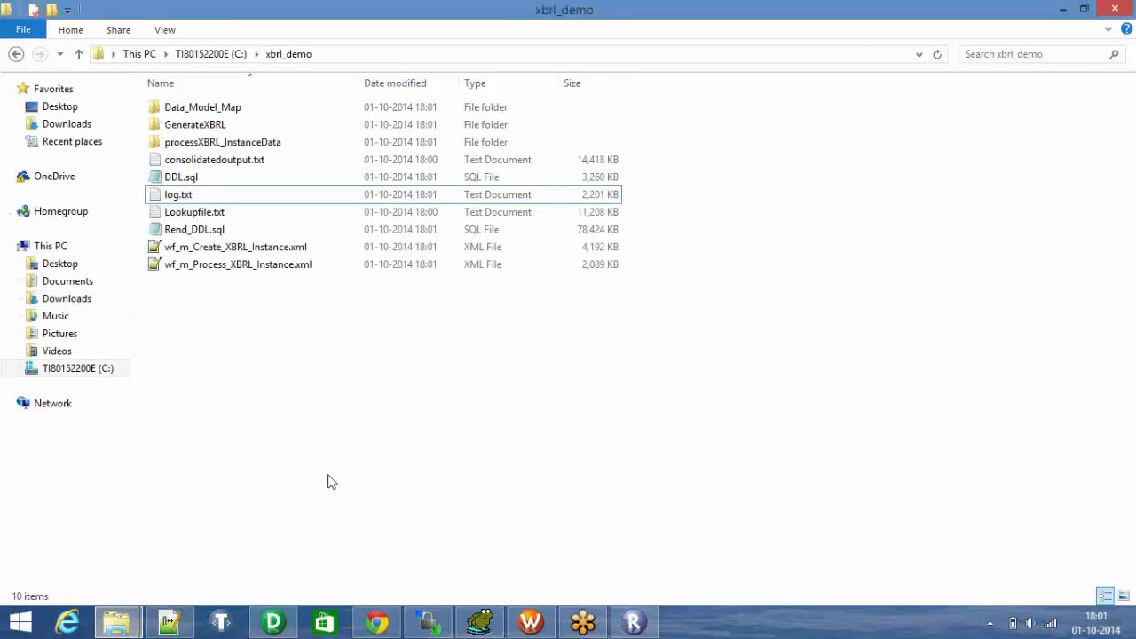
pyautogui.click(189, 234)
pyautogui.click(178, 177)
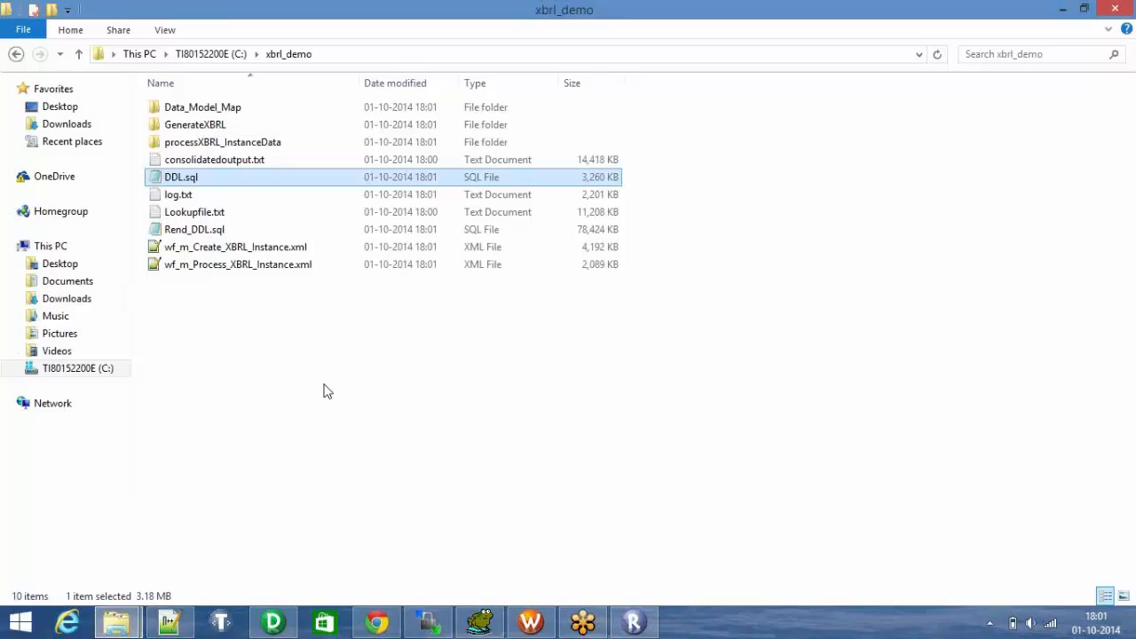
# - Switch to Toad for Oracle and view the F0001NATUREOFREPORTFINREP and F0101BALANCESHESITIONASSETS1 report tables in the FINREP201 schema
pyautogui.click(479, 623)
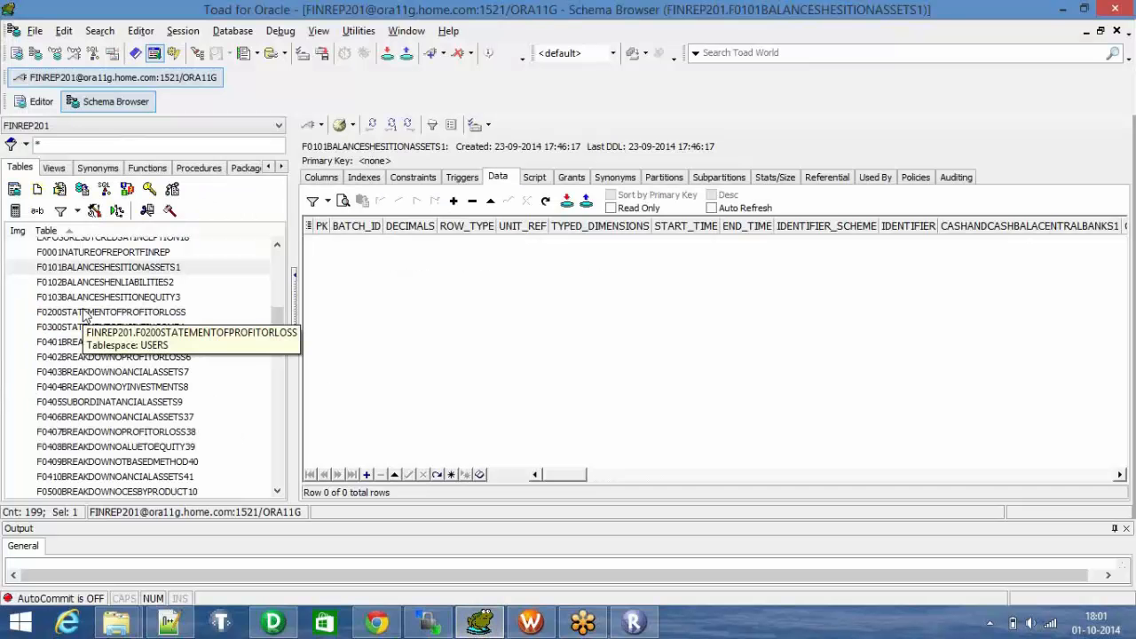
pyautogui.click(104, 255)
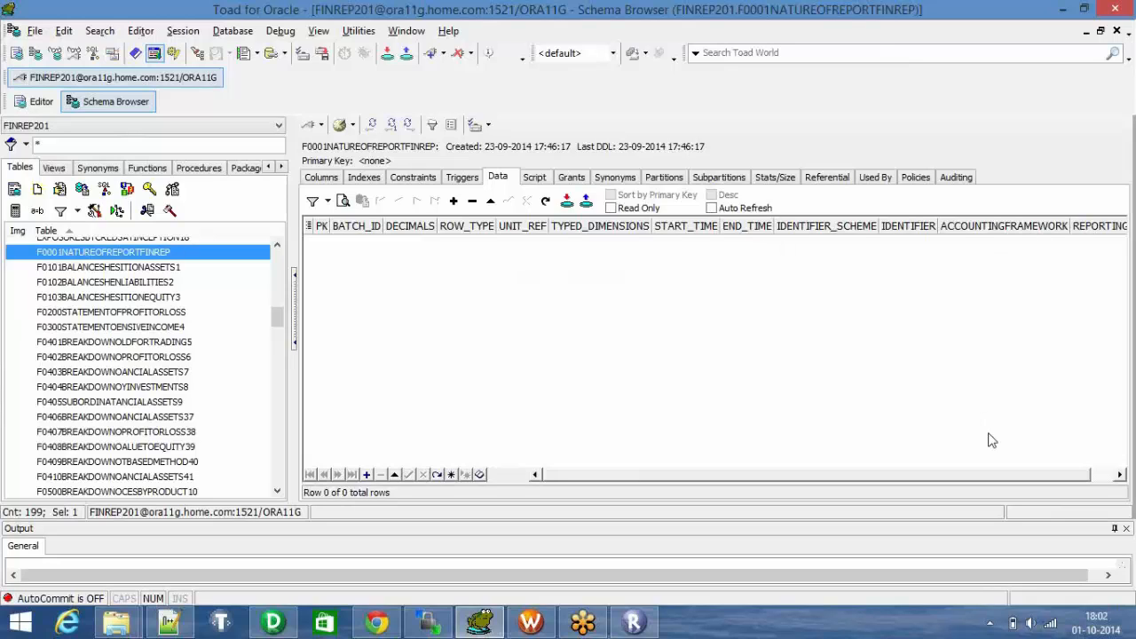
pyautogui.click(117, 269)
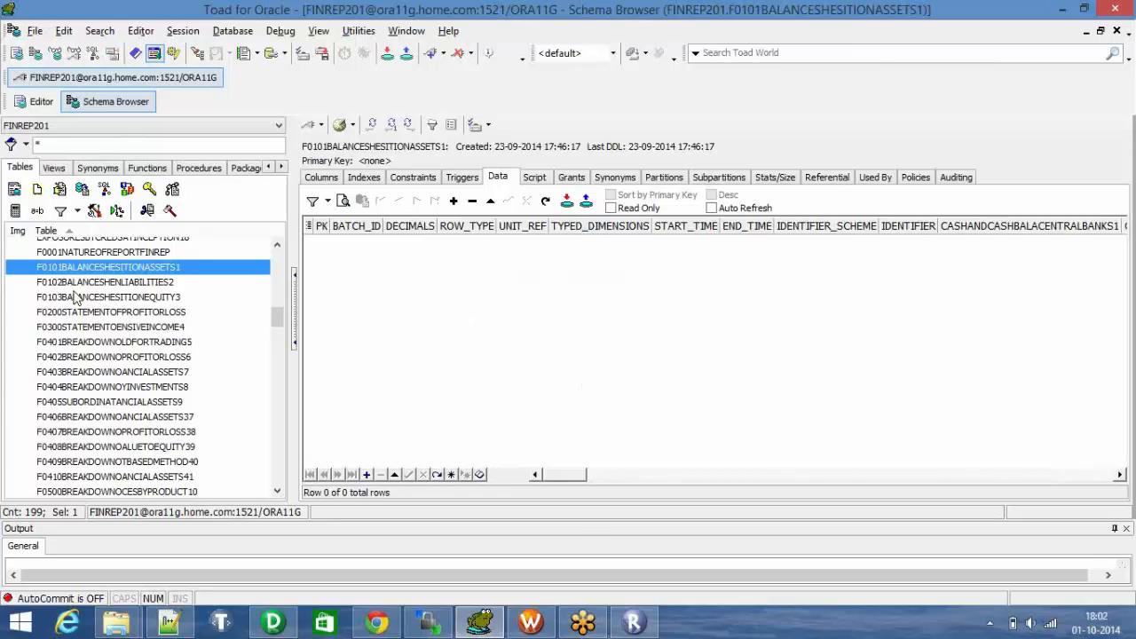
# - View the data of the ACCOUNTINGPORTFOLIO and ACCOUNTINGTREATMENT lookup tables
pyautogui.moveTo(275, 318); pyautogui.dragTo(276, 260)
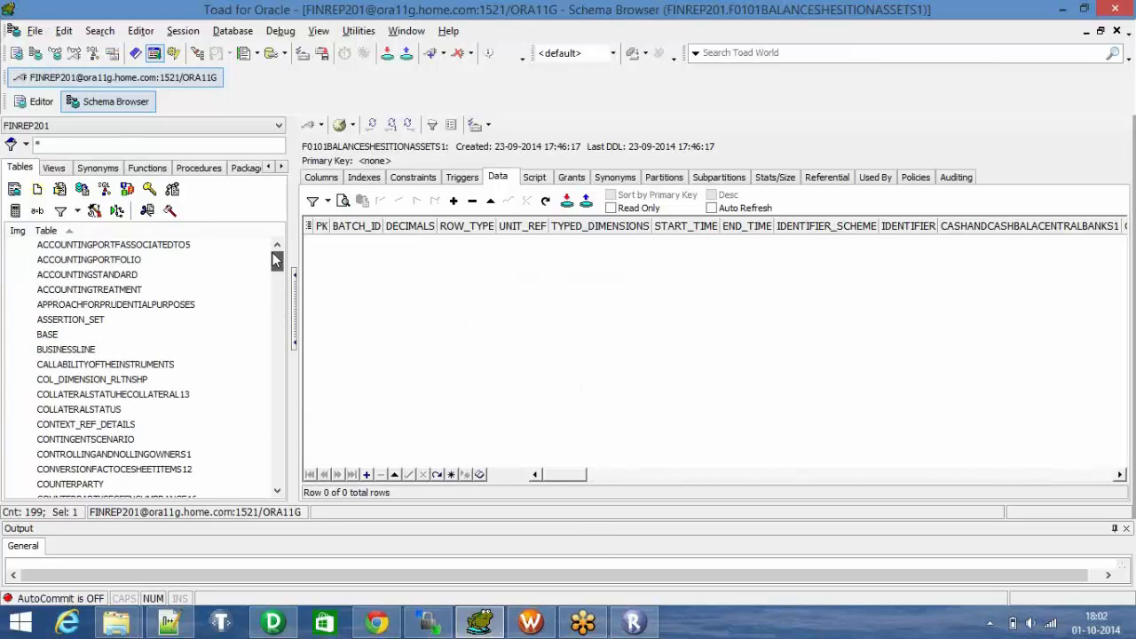
pyautogui.click(84, 261)
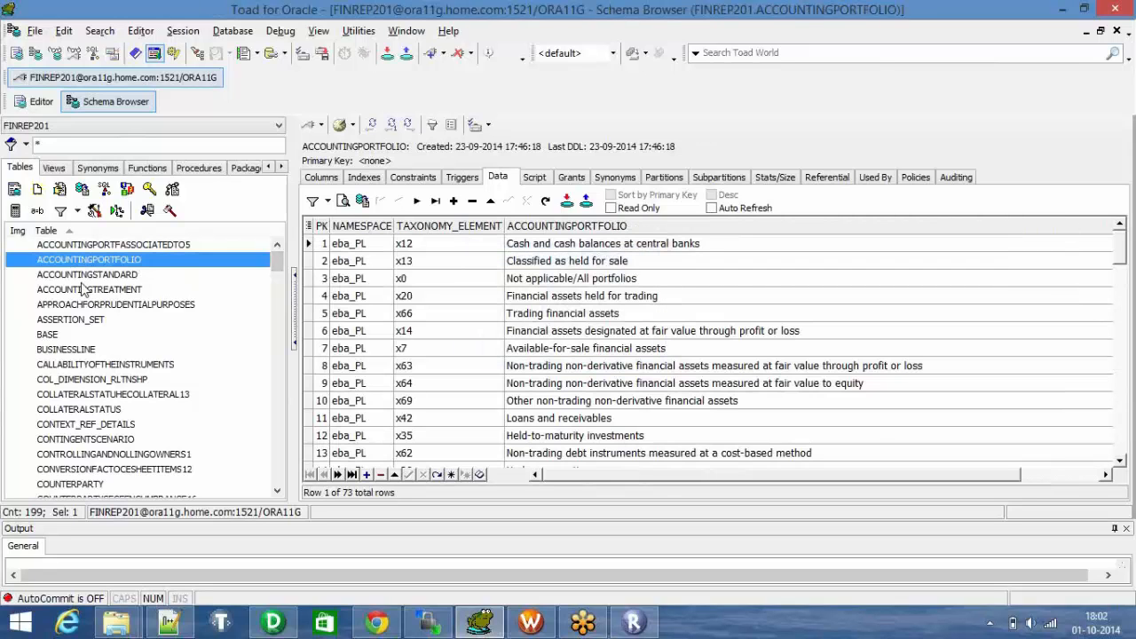
pyautogui.click(83, 290)
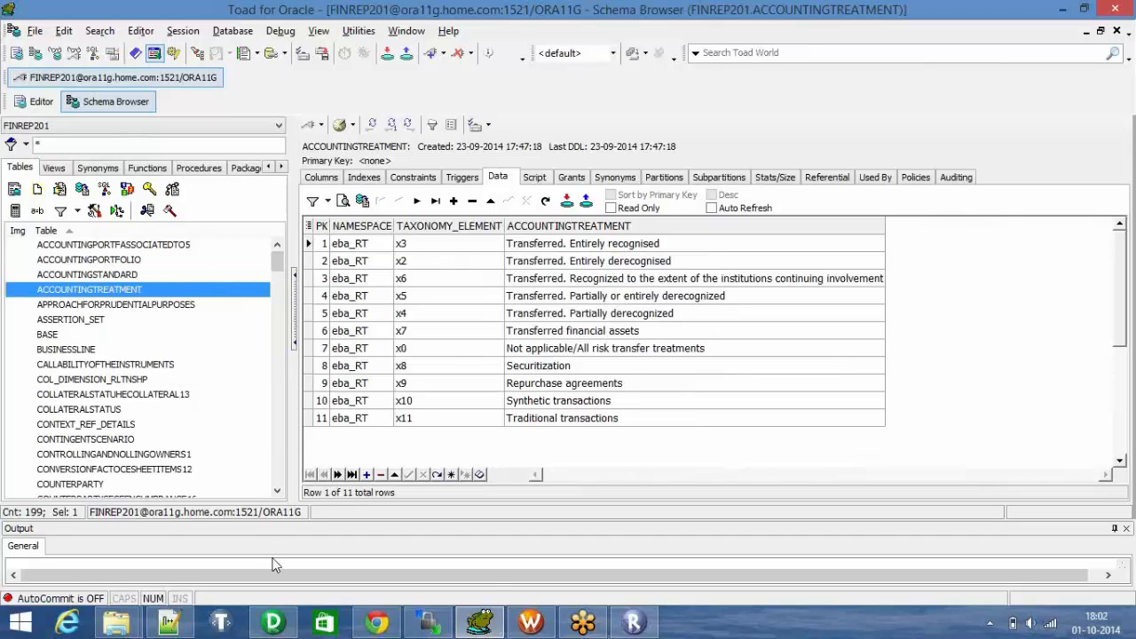
# - Switch to PowerCenter Repository Manager and start an object import from C:\xbrl_demo\wf_m_Process_XBRL_Instance.xml
pyautogui.click(642, 626)
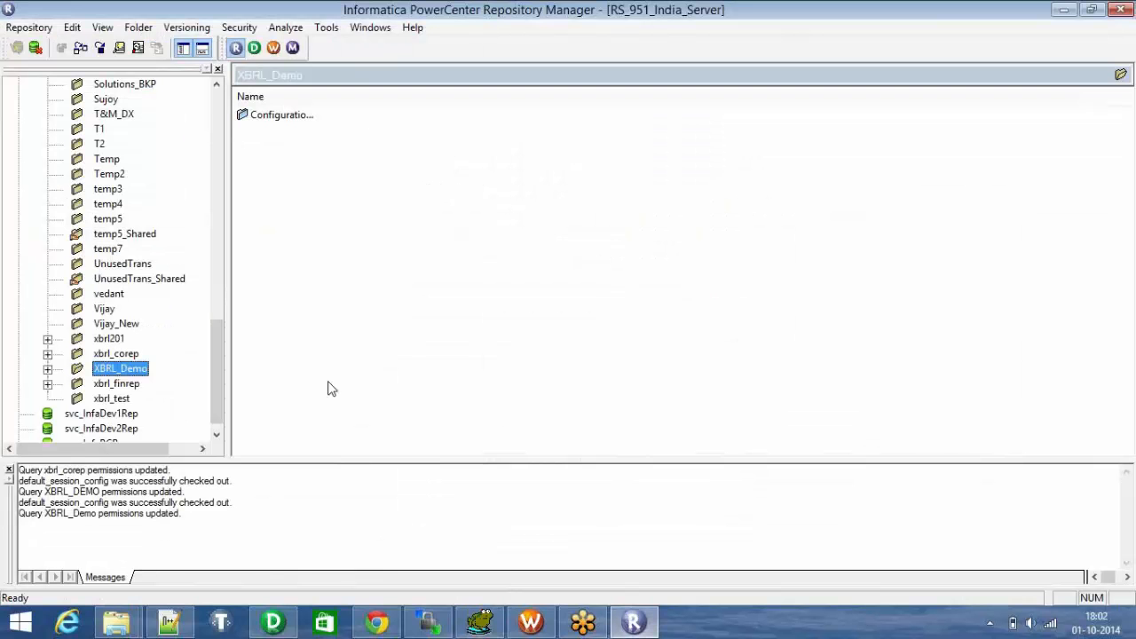
pyautogui.click(29, 26)
pyautogui.click(57, 161)
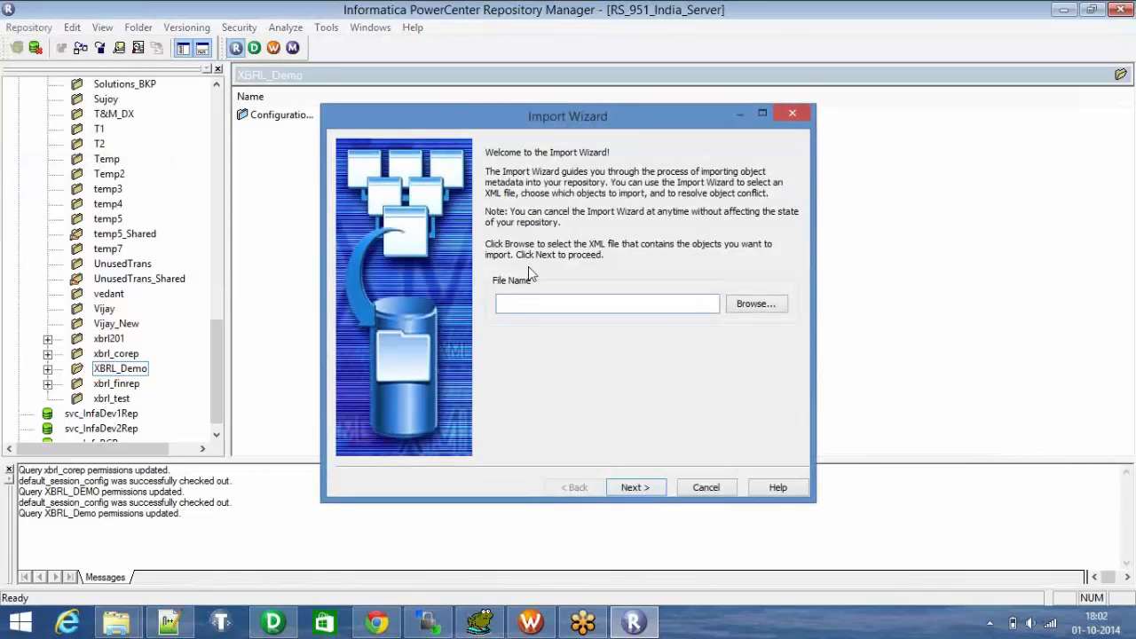
pyautogui.click(759, 304)
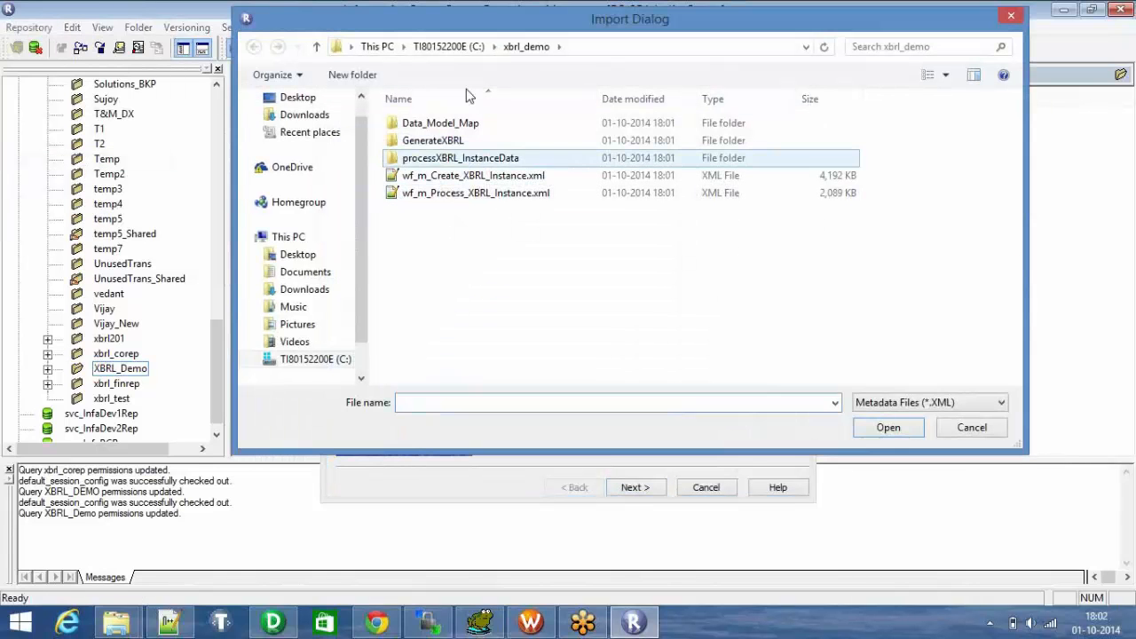
pyautogui.click(452, 192)
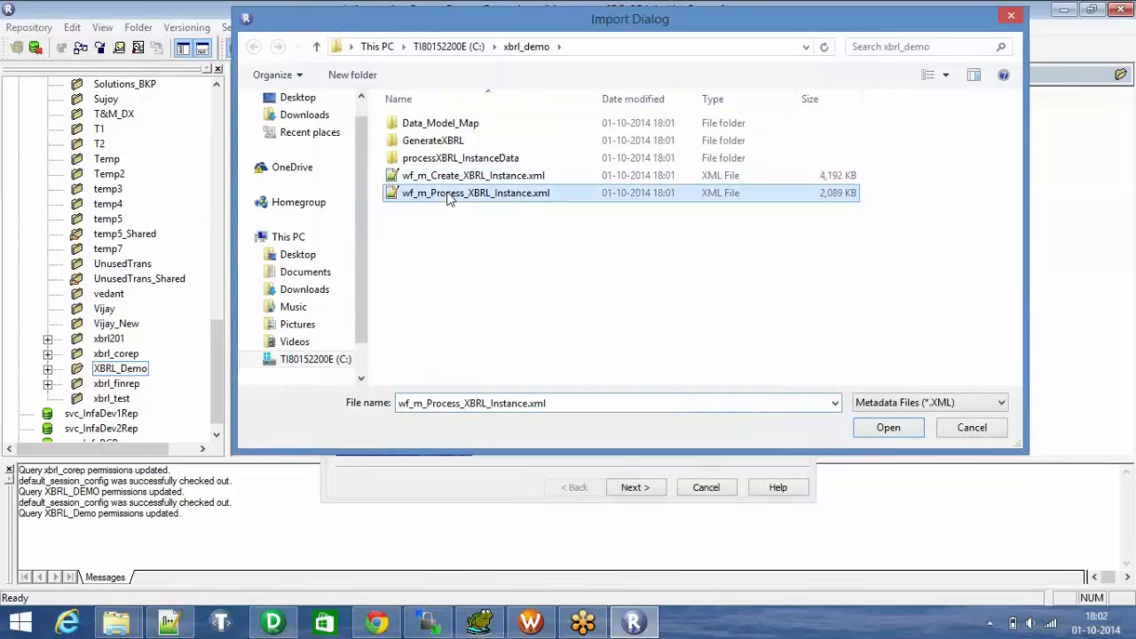
pyautogui.click(888, 427)
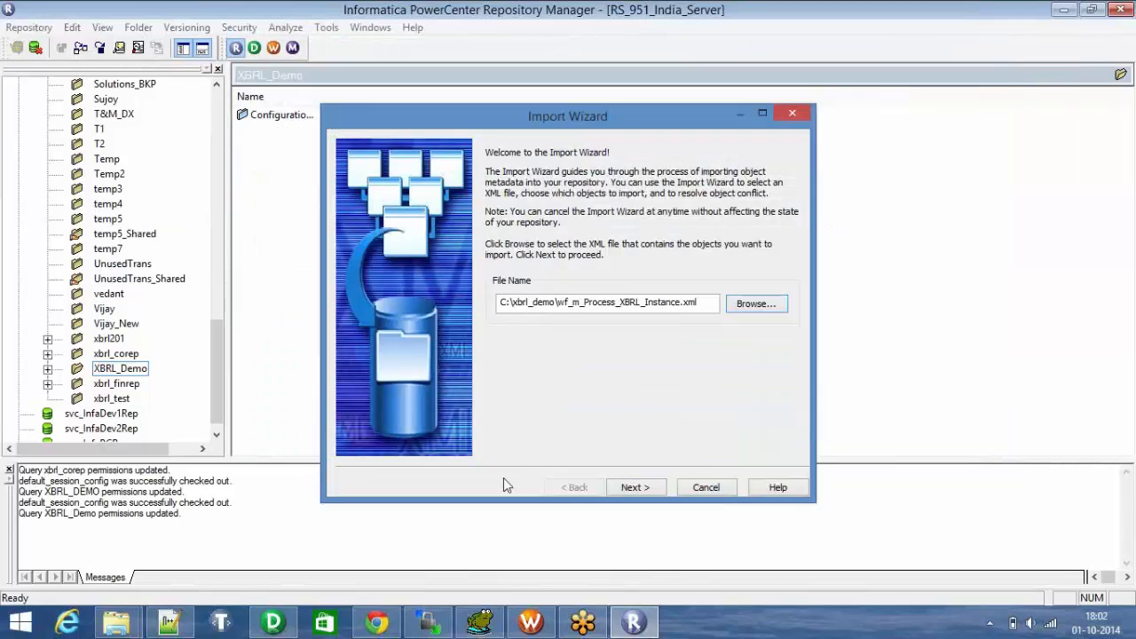
# - Include all objects of the XML file in the import and proceed to folder matching
pyautogui.click(632, 487)
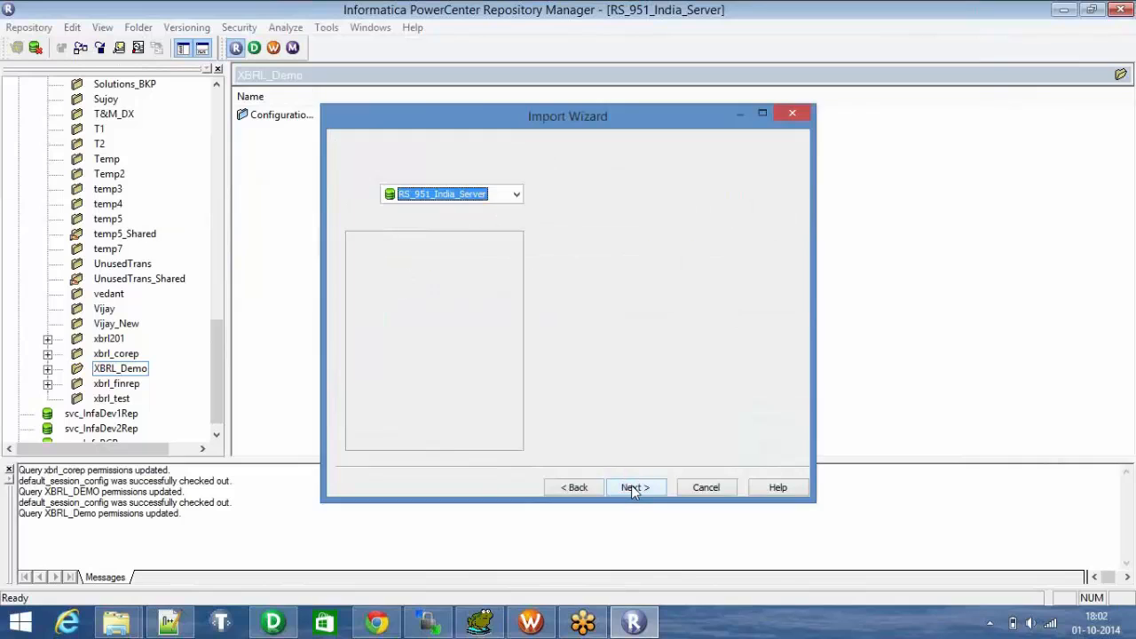
pyautogui.click(569, 318)
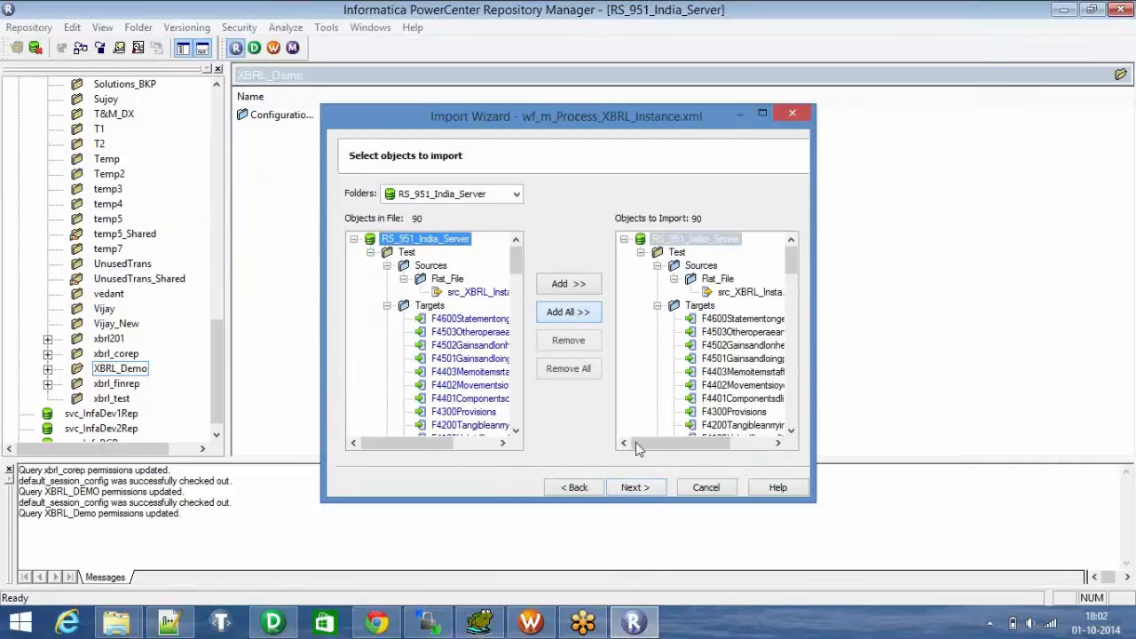
pyautogui.click(634, 488)
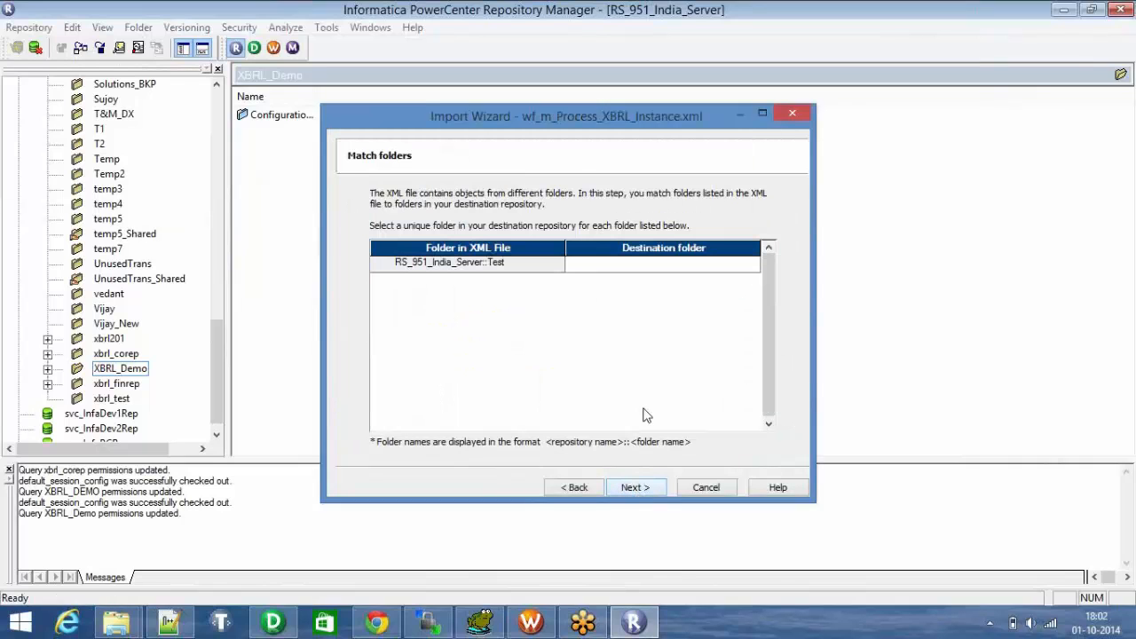
# - Match the file's Test folder to the XBRL_Demo destination folder in RS_951_India_Server
pyautogui.click(753, 264)
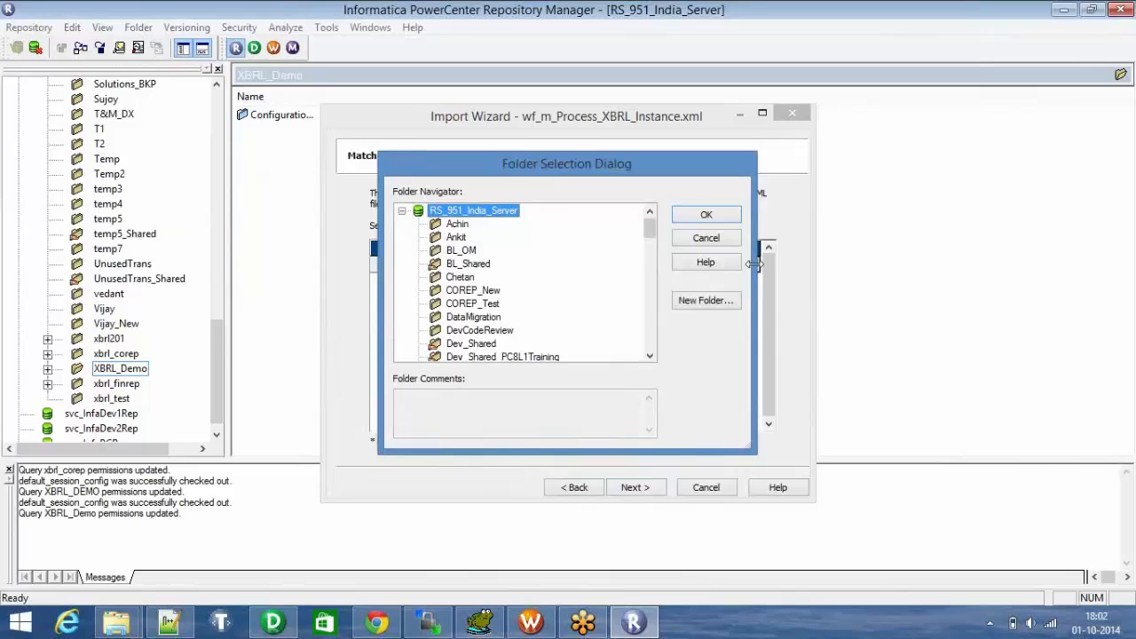
pyautogui.click(459, 345)
pyautogui.press('x')
pyautogui.press('x')
pyautogui.click(461, 345)
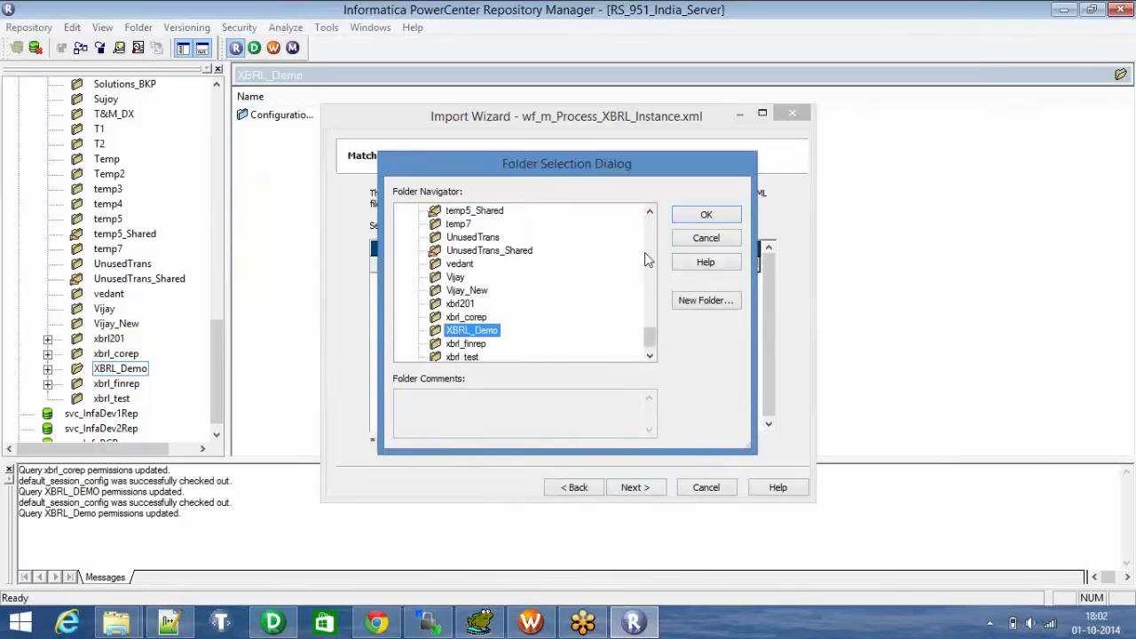
pyautogui.click(705, 216)
pyautogui.click(635, 490)
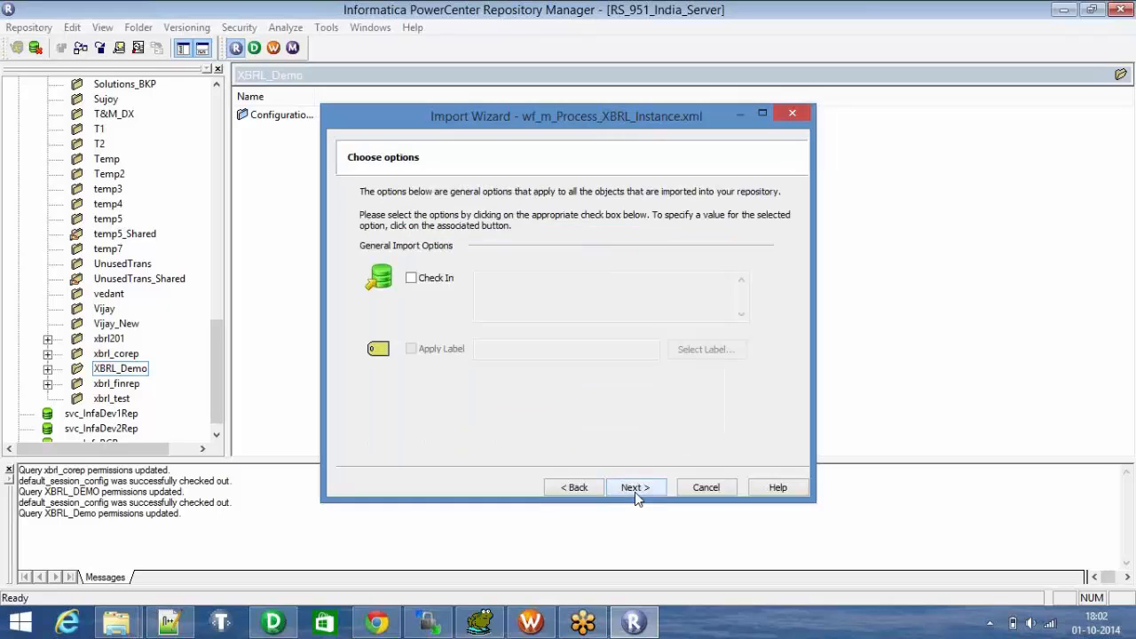
# - Keep the default import options, resolve the default_session_config conflict with Replace, and complete the import
pyautogui.click(634, 490)
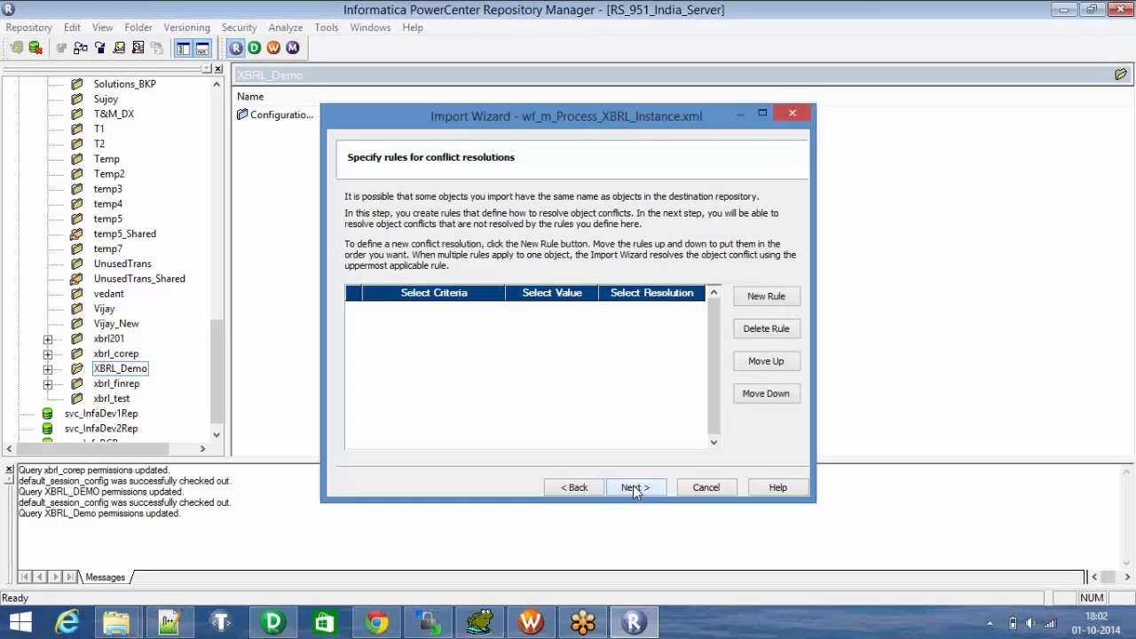
pyautogui.click(633, 487)
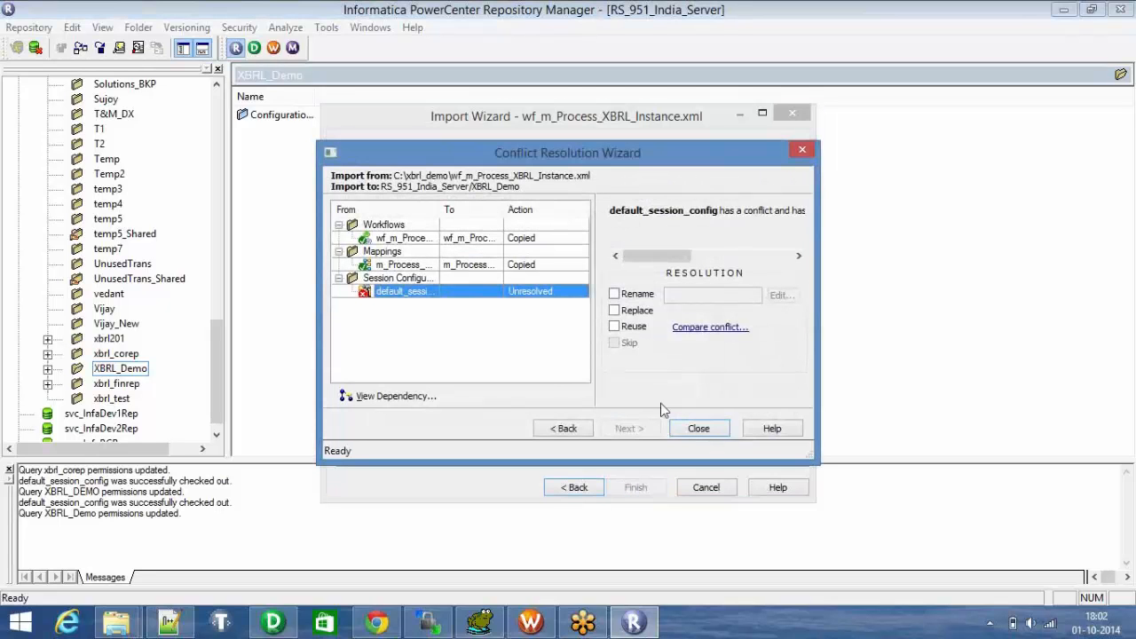
pyautogui.click(614, 310)
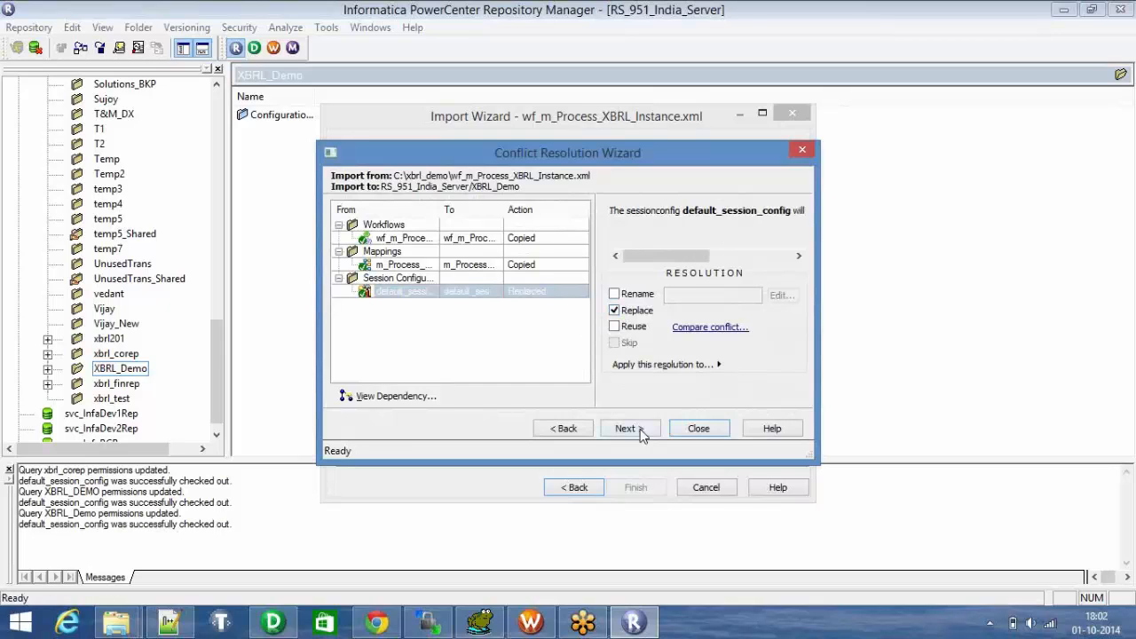
pyautogui.click(632, 429)
pyautogui.click(690, 430)
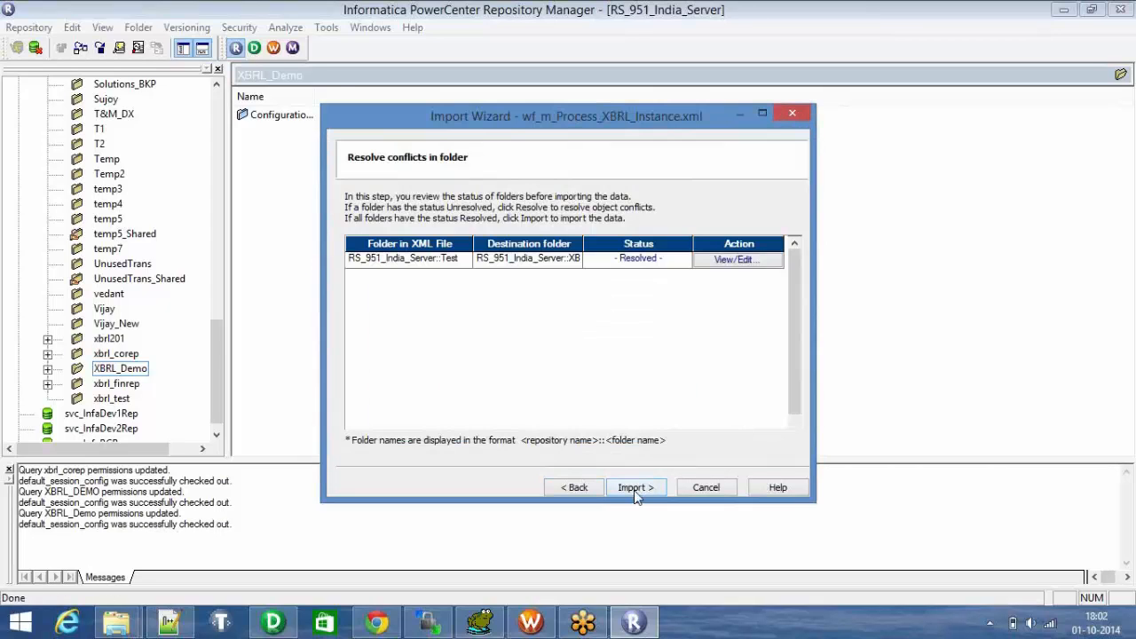
pyautogui.click(632, 487)
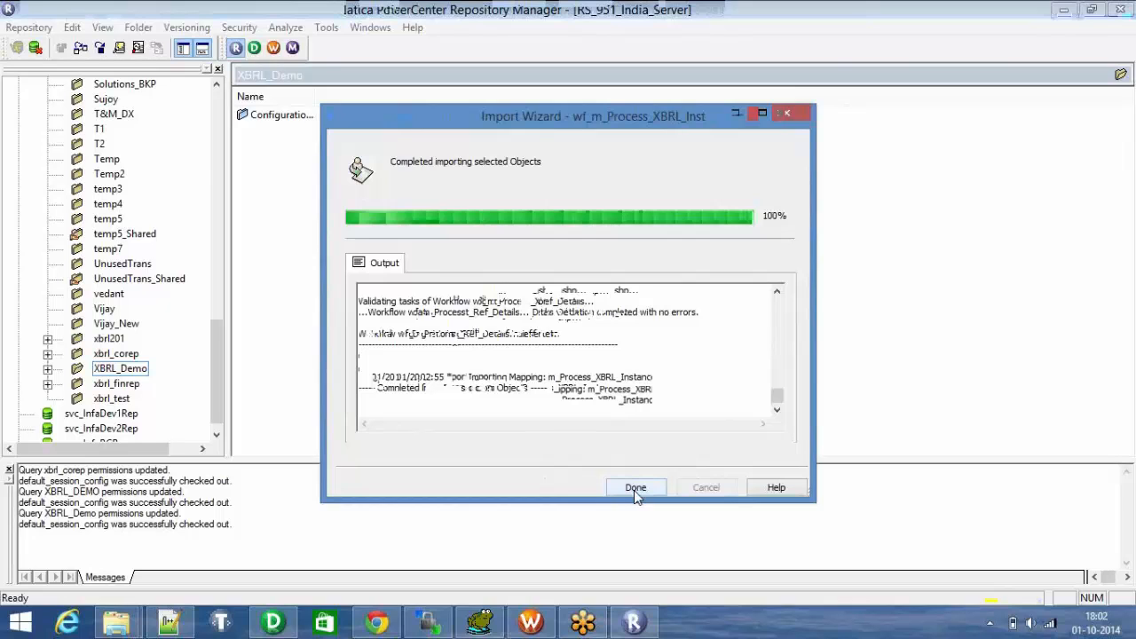
pyautogui.click(634, 487)
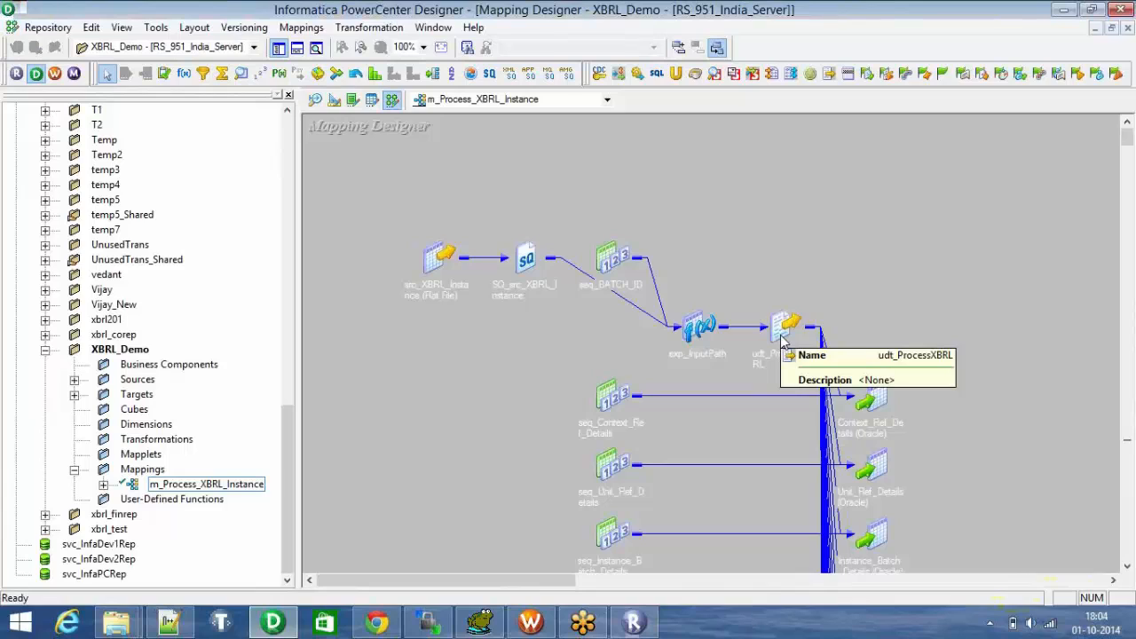
# - Inspect the Context_Ref_Details and Unit_Ref_Details Oracle targets in the m_Process_XBRL_Instance mapping
pyautogui.click(873, 398)
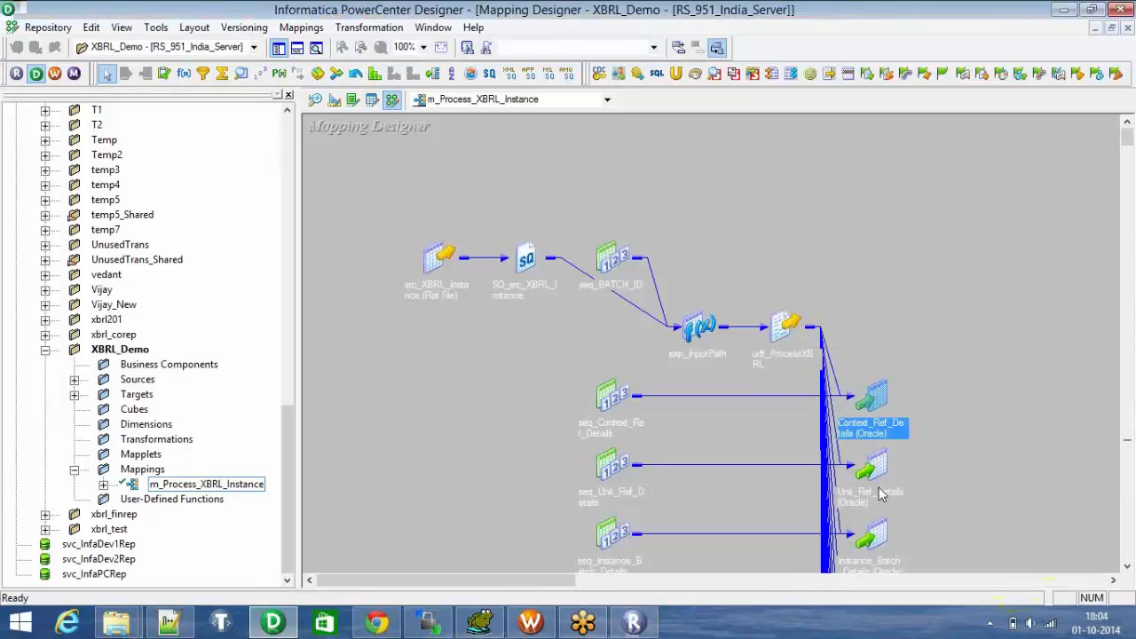
pyautogui.click(881, 495)
pyautogui.click(984, 403)
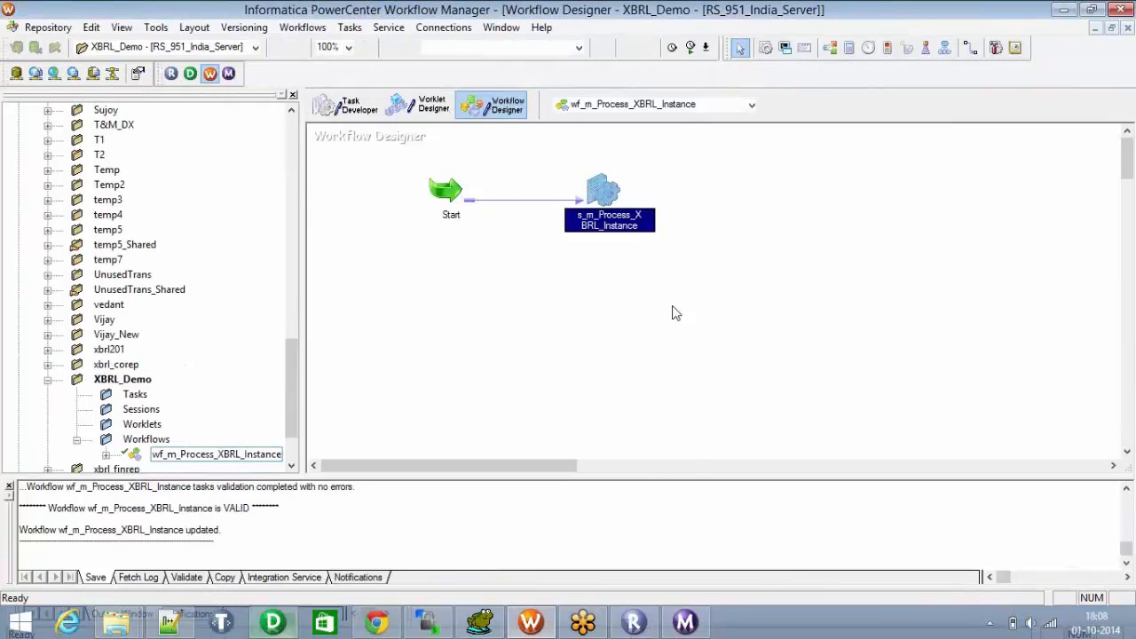
# - Start the wf_m_Process_XBRL_Instance workflow and switch to Workflow Monitor to follow its run
pyautogui.rightClick(672, 313)
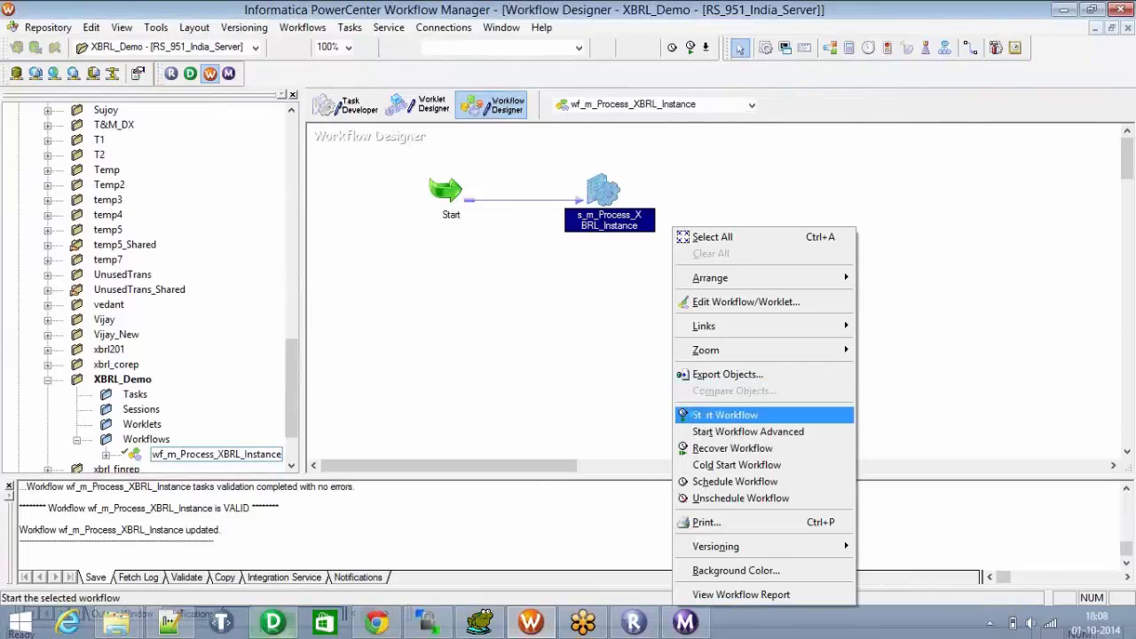
pyautogui.click(699, 421)
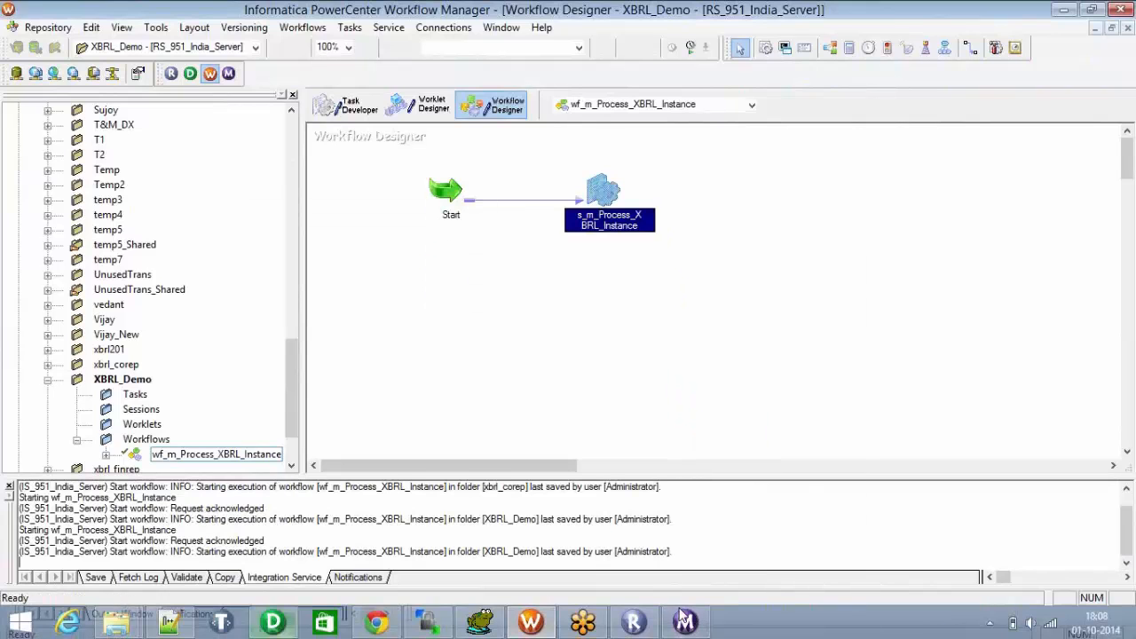
pyautogui.click(684, 622)
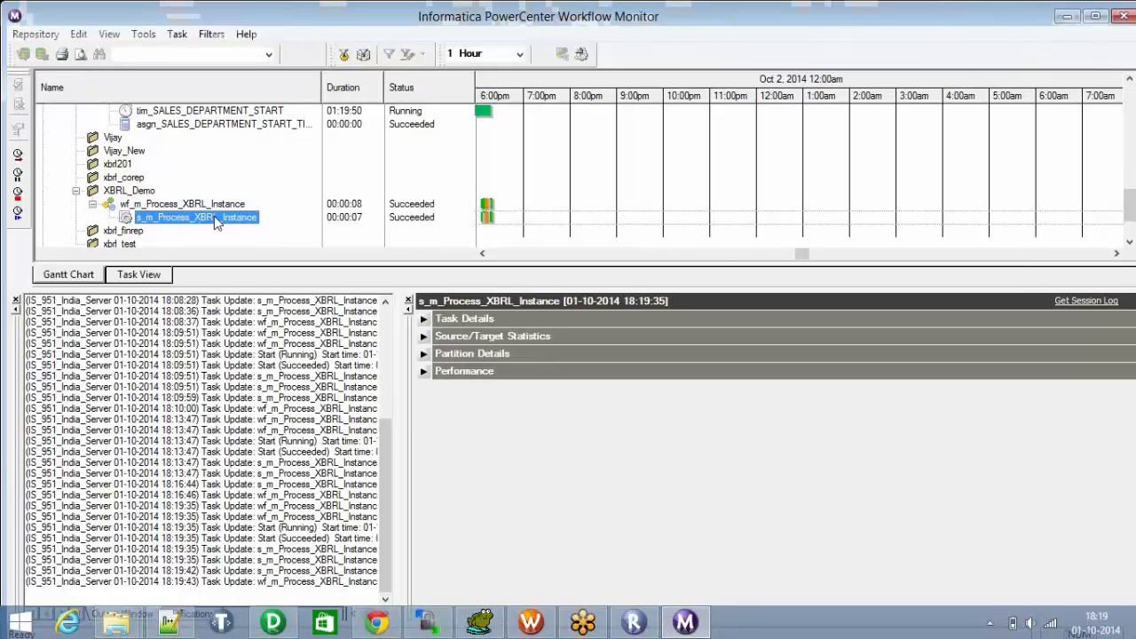
# - Switch to Toad for Oracle and examine the row loaded into F0101BALANCESHESITIONASSETS1 in the FINREP_TEST schema
pyautogui.click(481, 621)
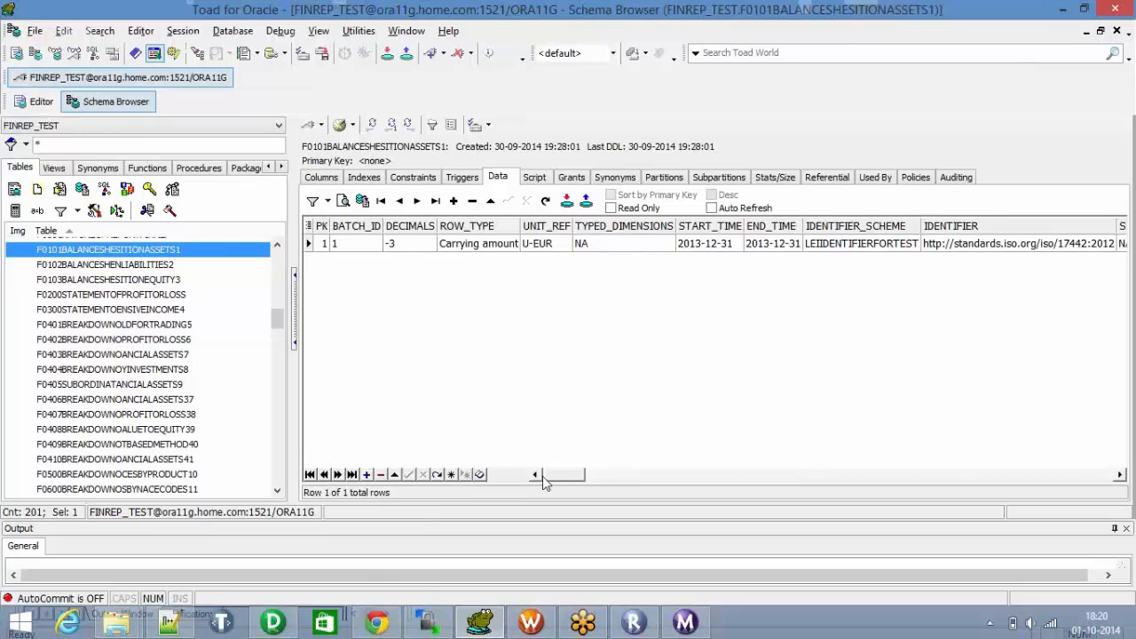
pyautogui.moveTo(554, 478); pyautogui.dragTo(503, 457)
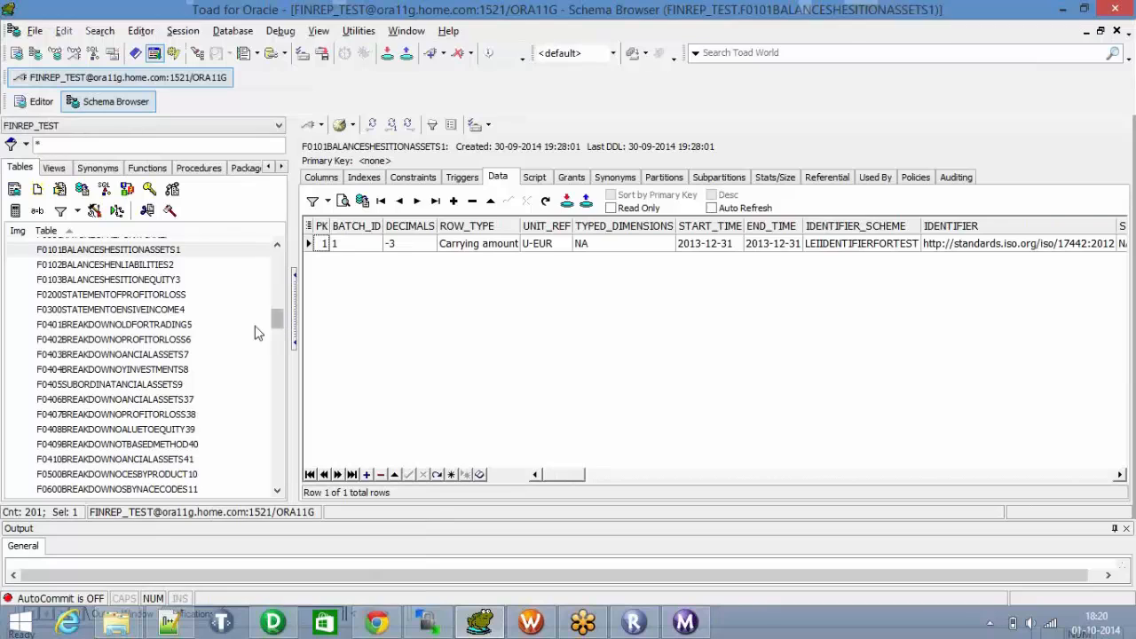
# - Examine the data in F0404BREAKDOWNOYINVESTMENTS8, IMPAIRMENTSTATUS and INSTANCE_BATCH_DETAILS in the FINREP_TEST schema
pyautogui.click(113, 369)
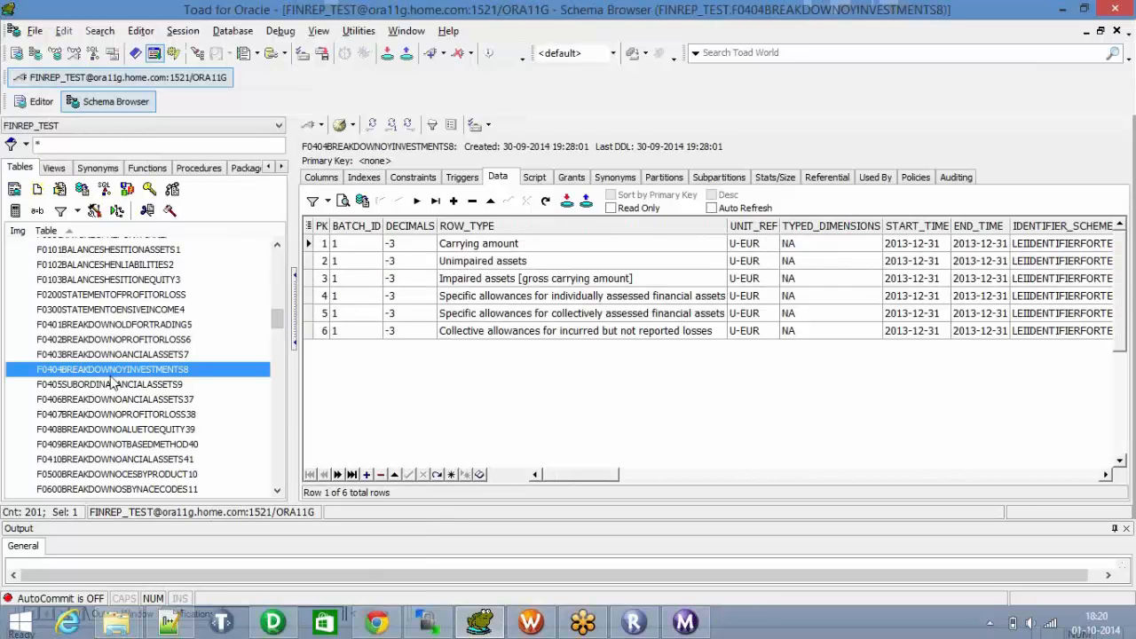
pyautogui.press('i')
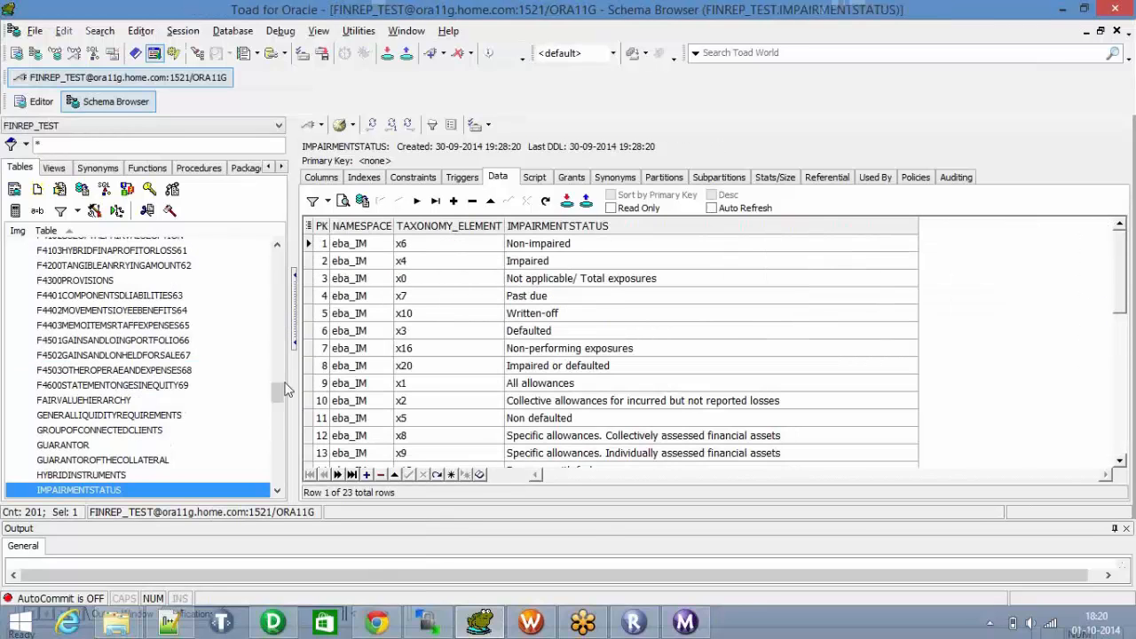
pyautogui.scroll(-2, 278, 406)
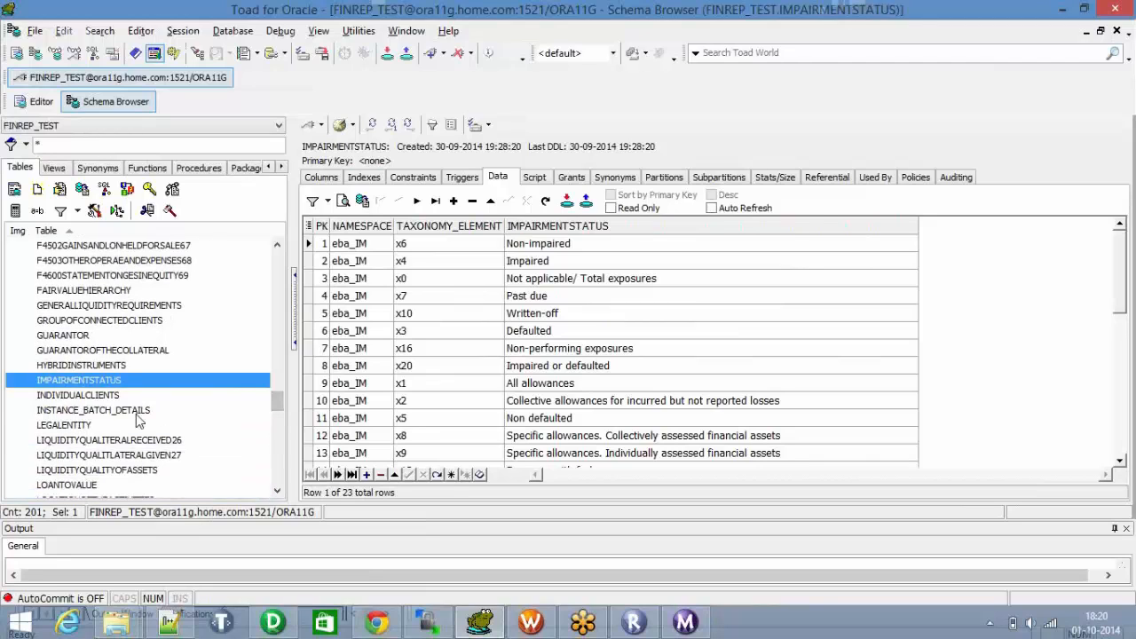
pyautogui.click(136, 410)
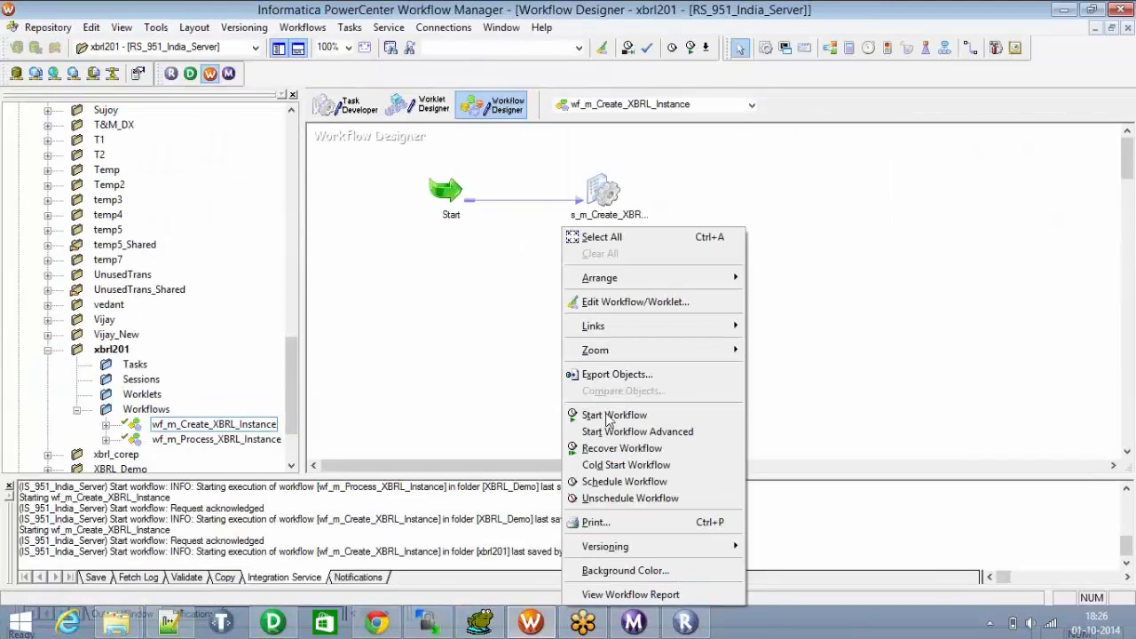
# - Start the wf_m_Create_XBRL_Instance workflow, switch to WinSCP, and select Instance.xbrl in the refreshed remote Taxonomy2.0.1/Output folder
pyautogui.click(609, 415)
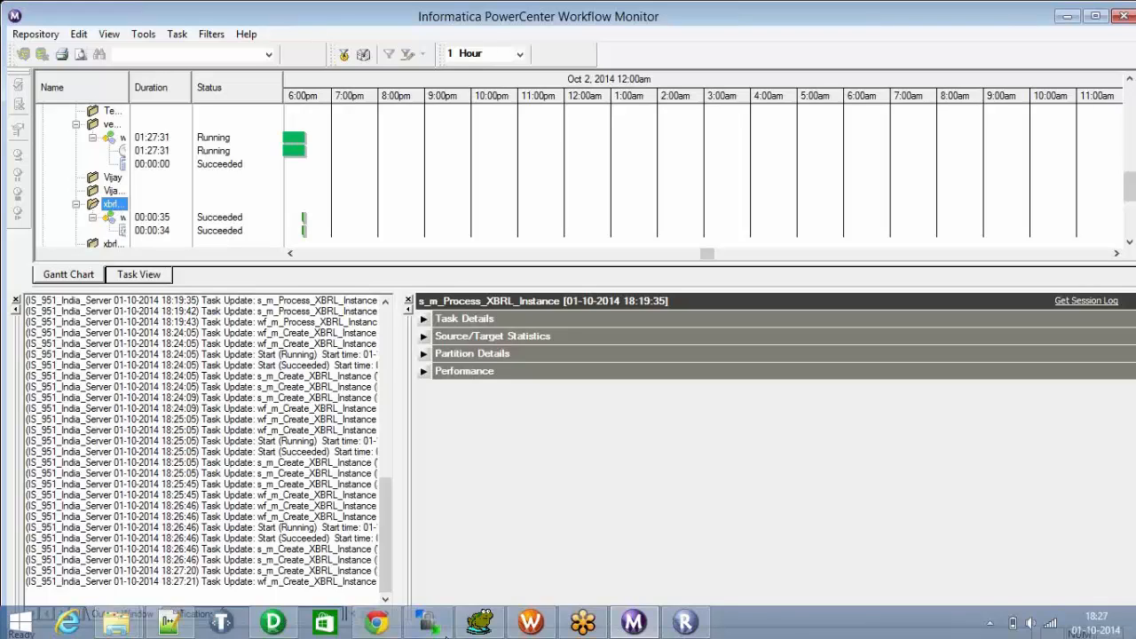
pyautogui.click(430, 623)
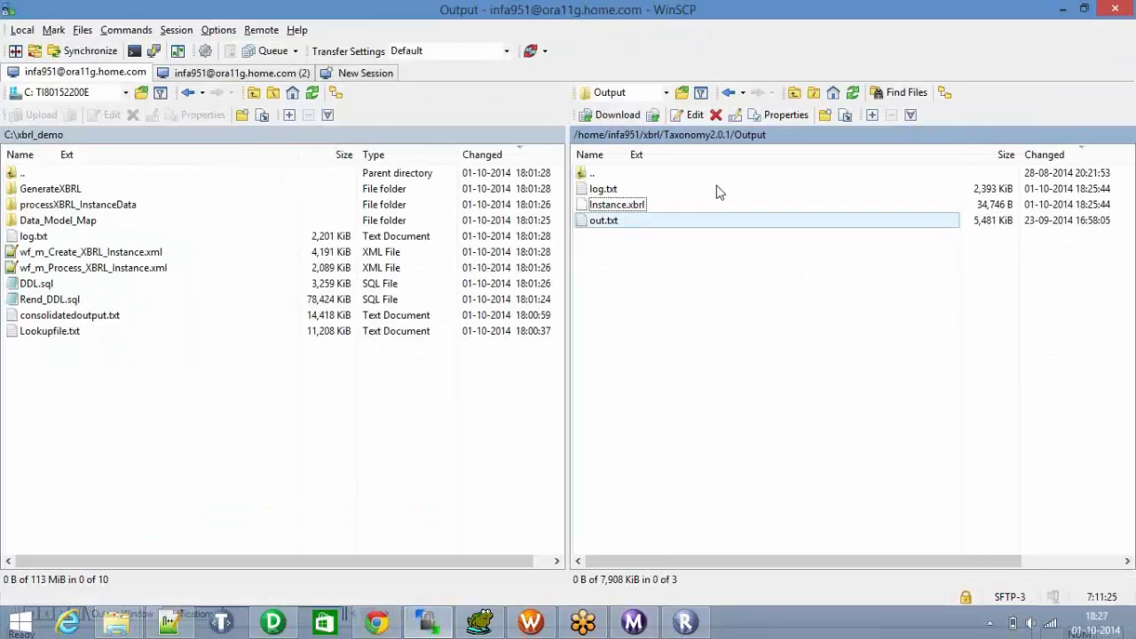
pyautogui.click(853, 92)
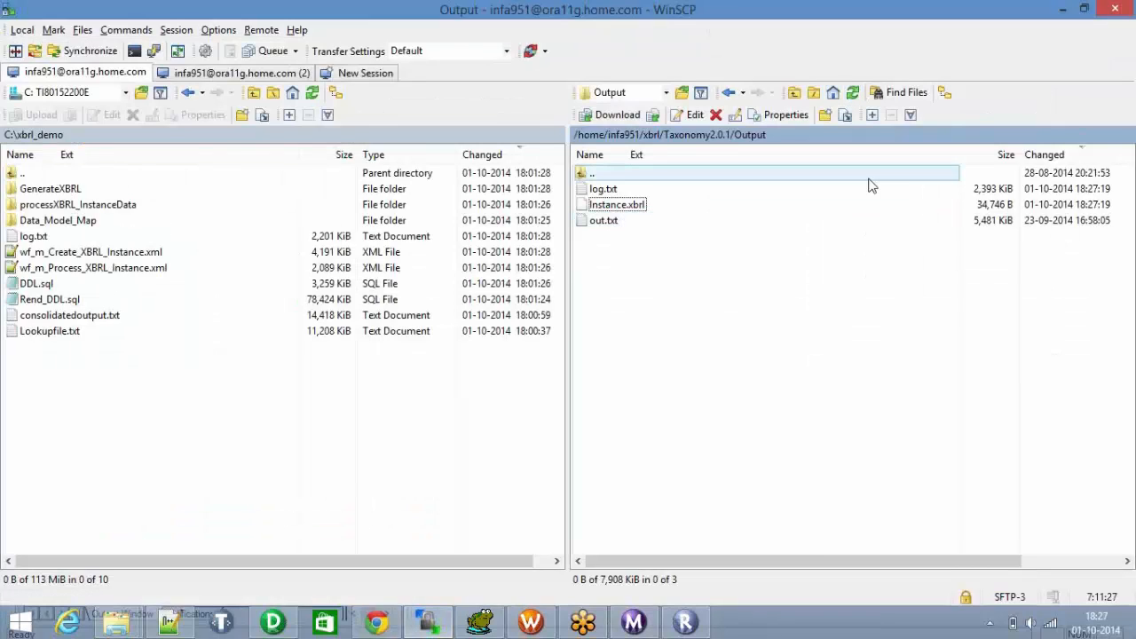
pyautogui.click(662, 210)
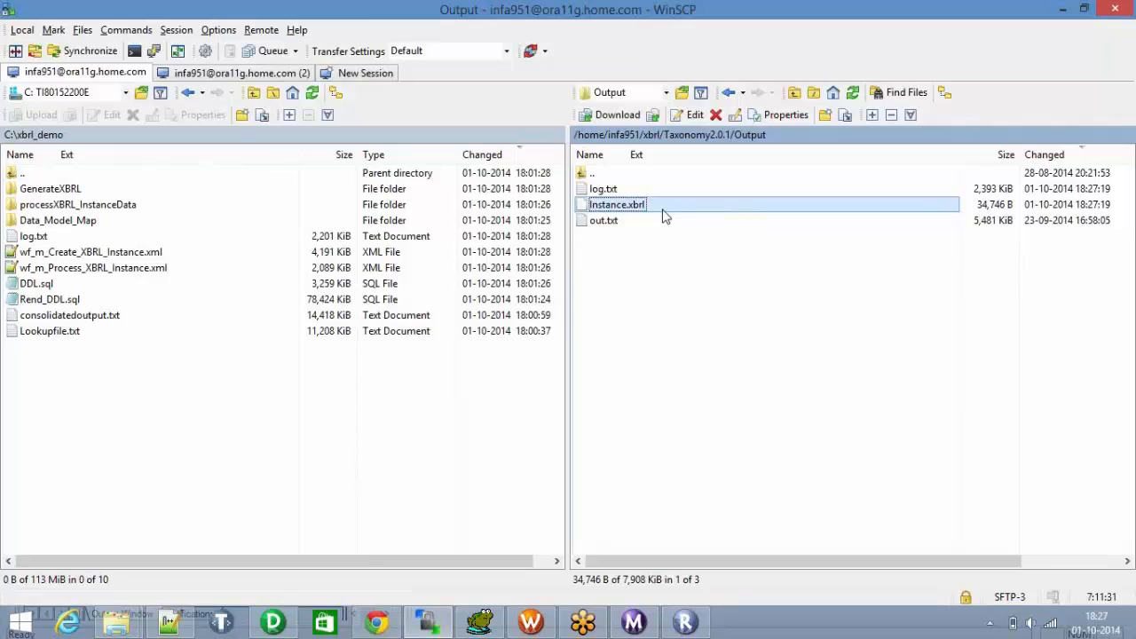